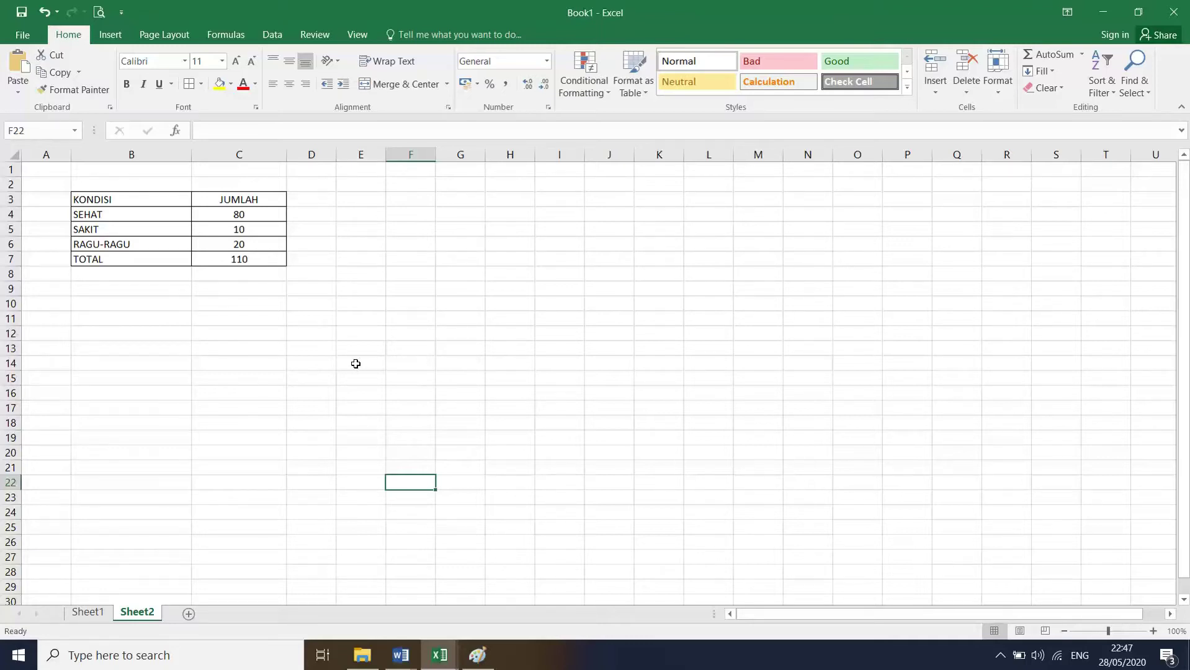
# - Select the KONDISI and JUMLAH data in B3:C6, leaving out the TOTAL row
pyautogui.click(195, 299)
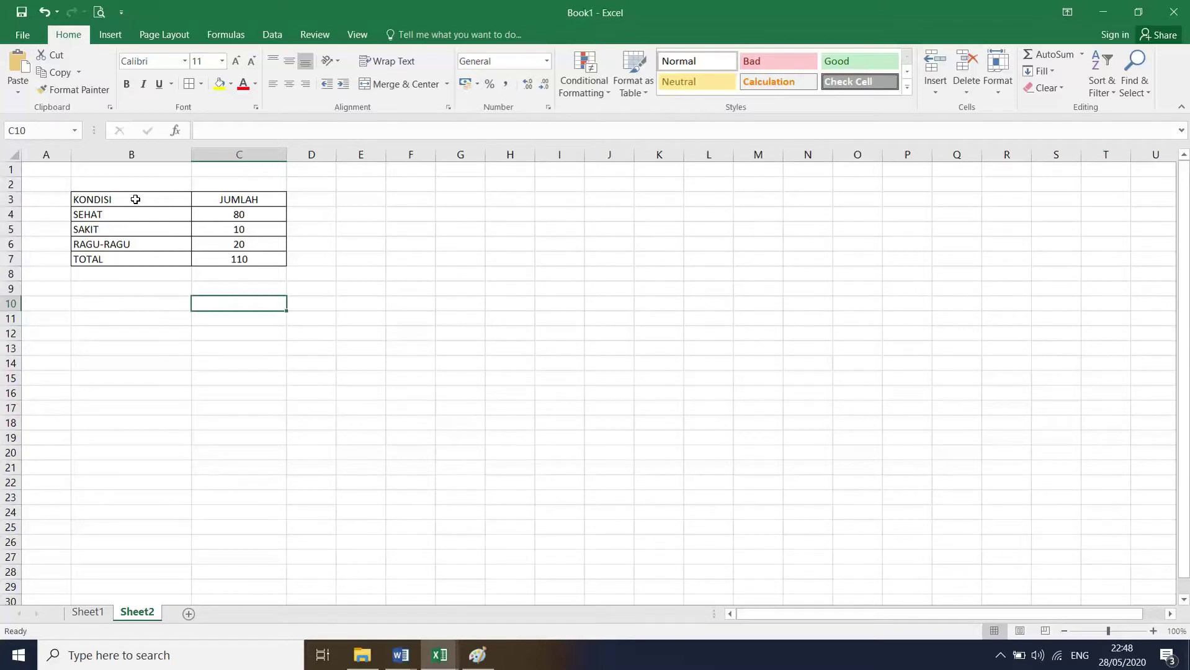
pyautogui.click(232, 199)
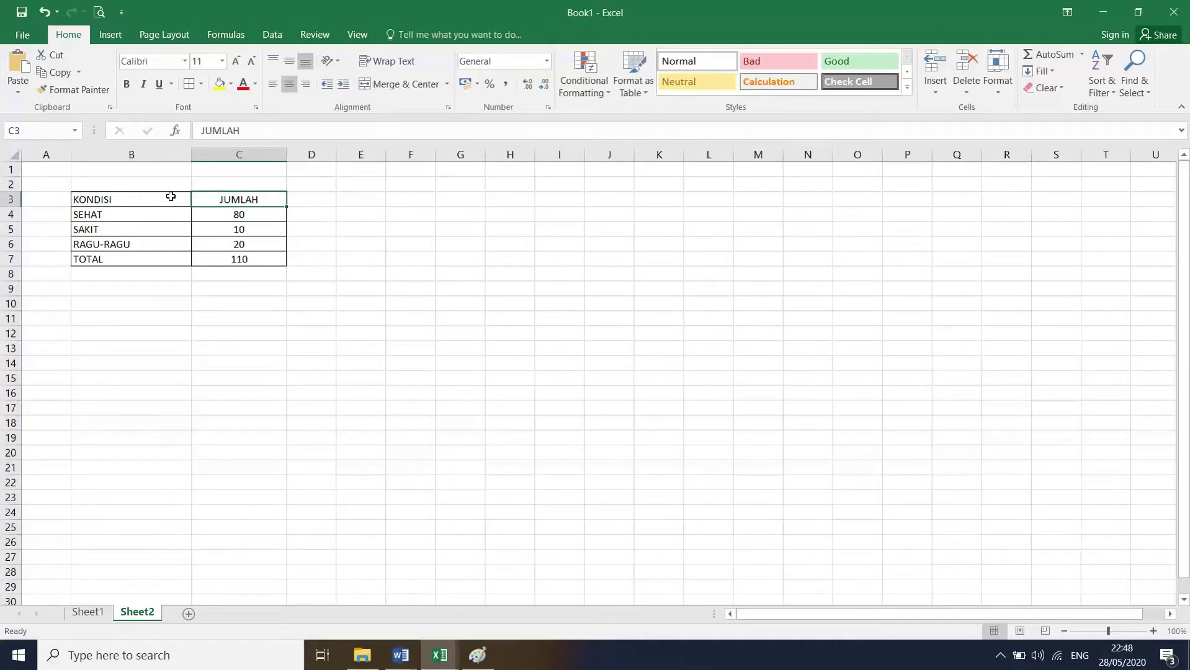
pyautogui.click(207, 260)
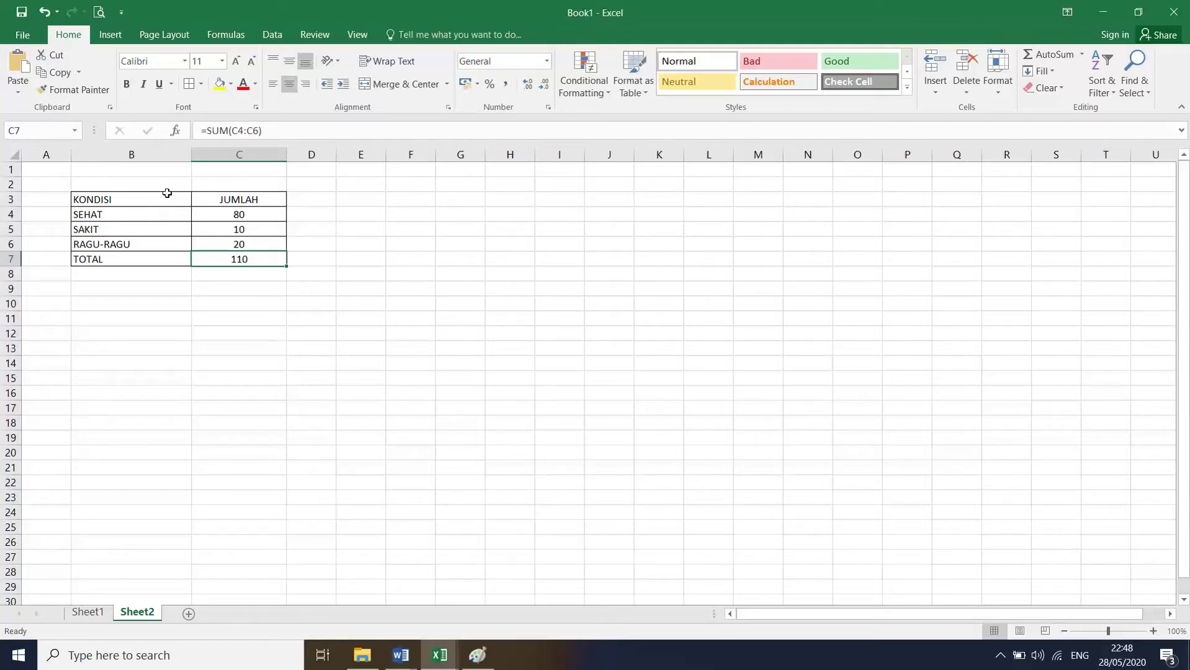
pyautogui.moveTo(161, 197); pyautogui.dragTo(244, 247)
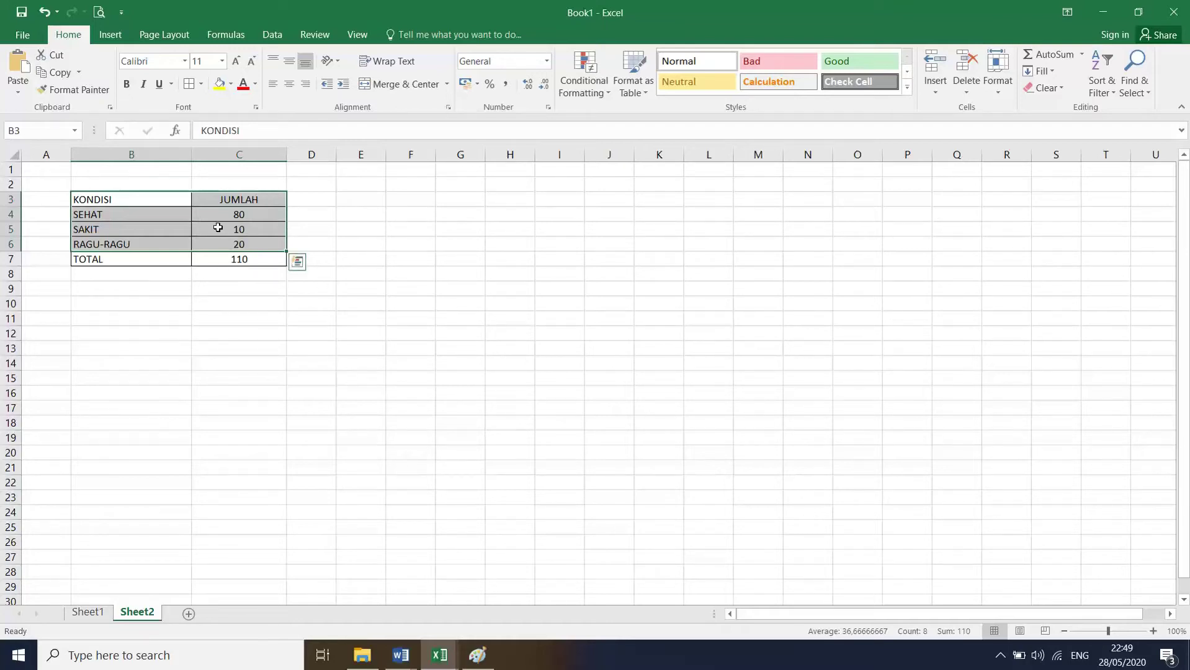
pyautogui.click(110, 35)
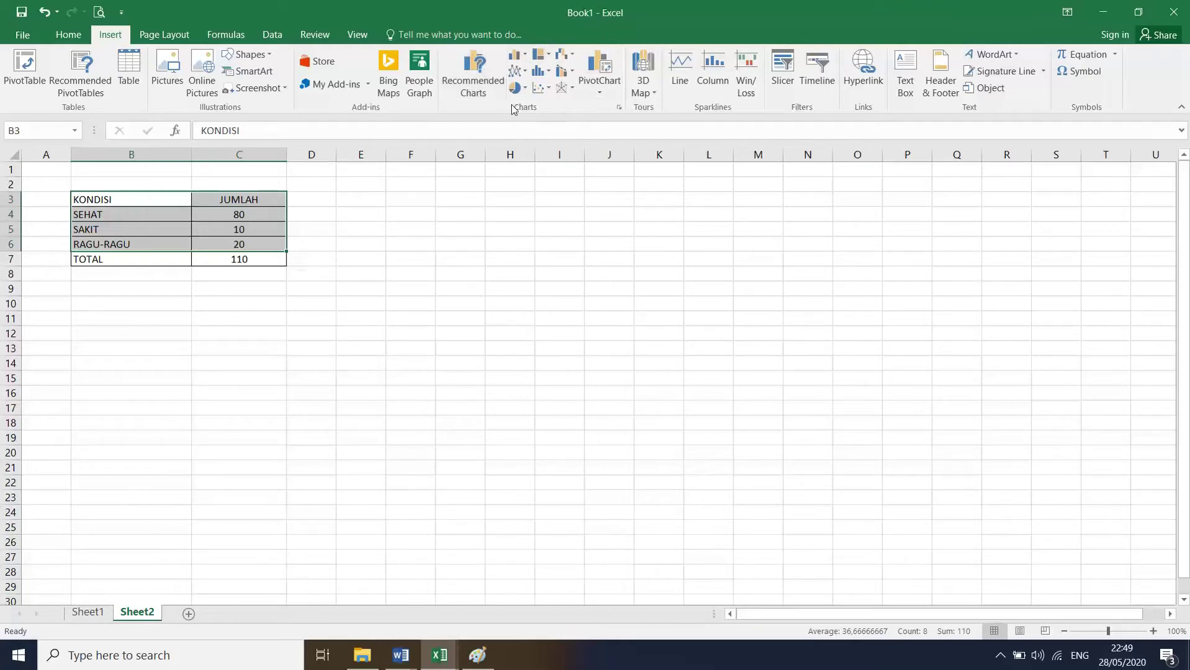
pyautogui.click(476, 88)
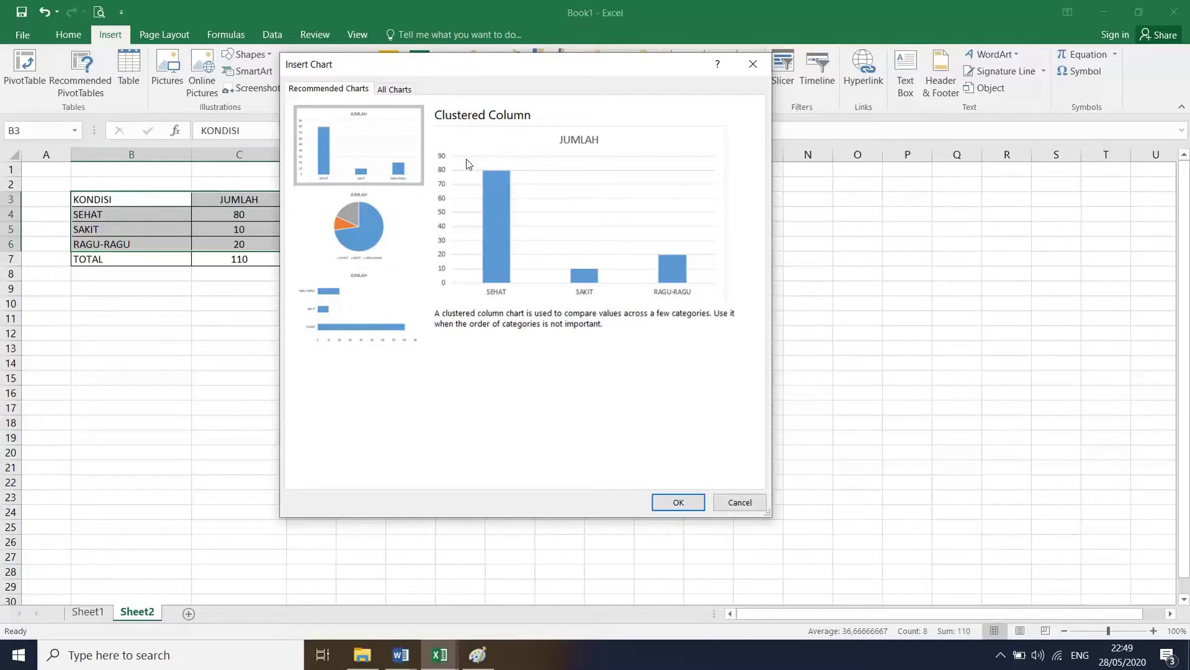
pyautogui.click(365, 234)
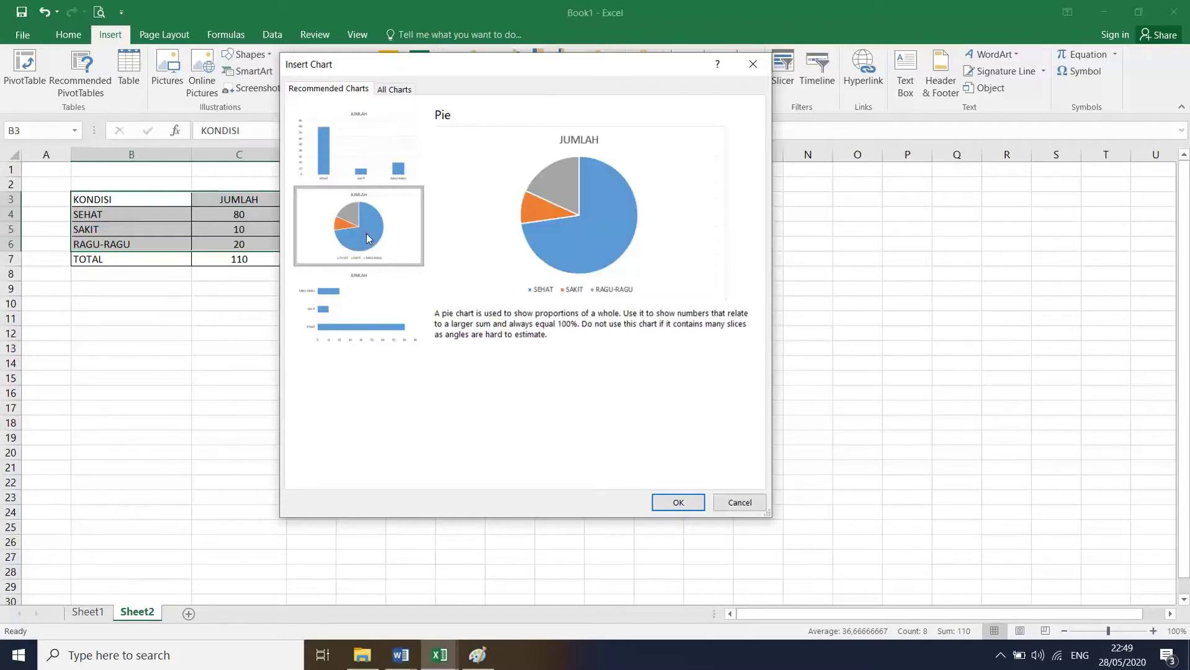
pyautogui.click(656, 510)
pyautogui.moveTo(512, 406); pyautogui.dragTo(388, 305)
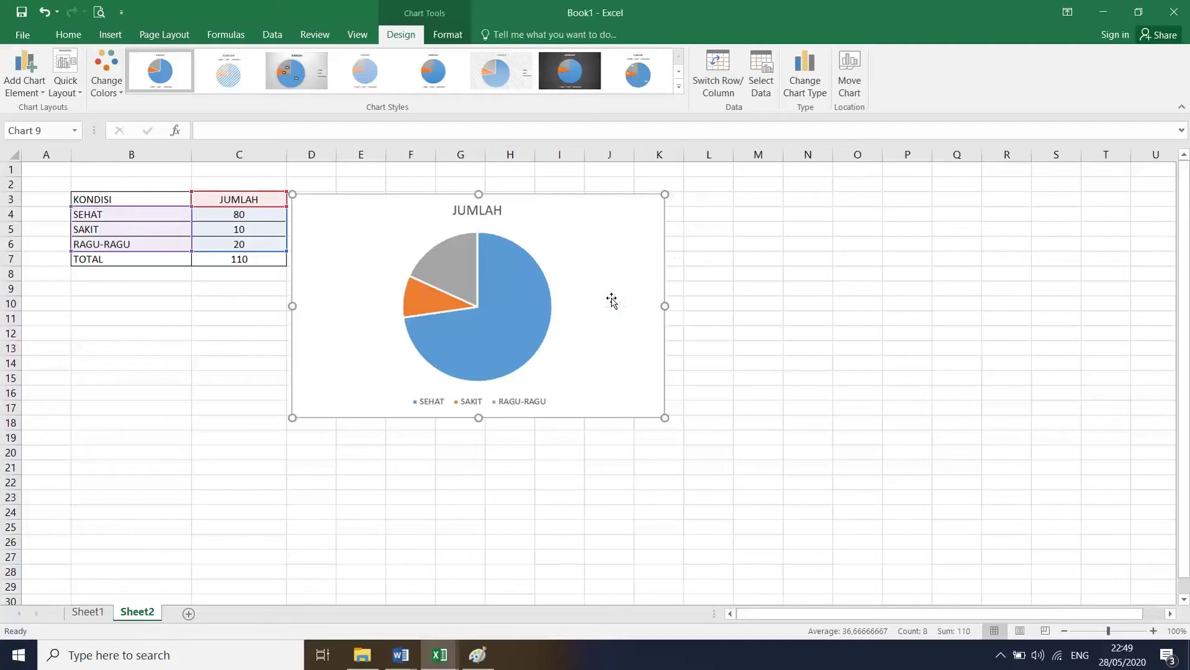
pyautogui.press('Delete')
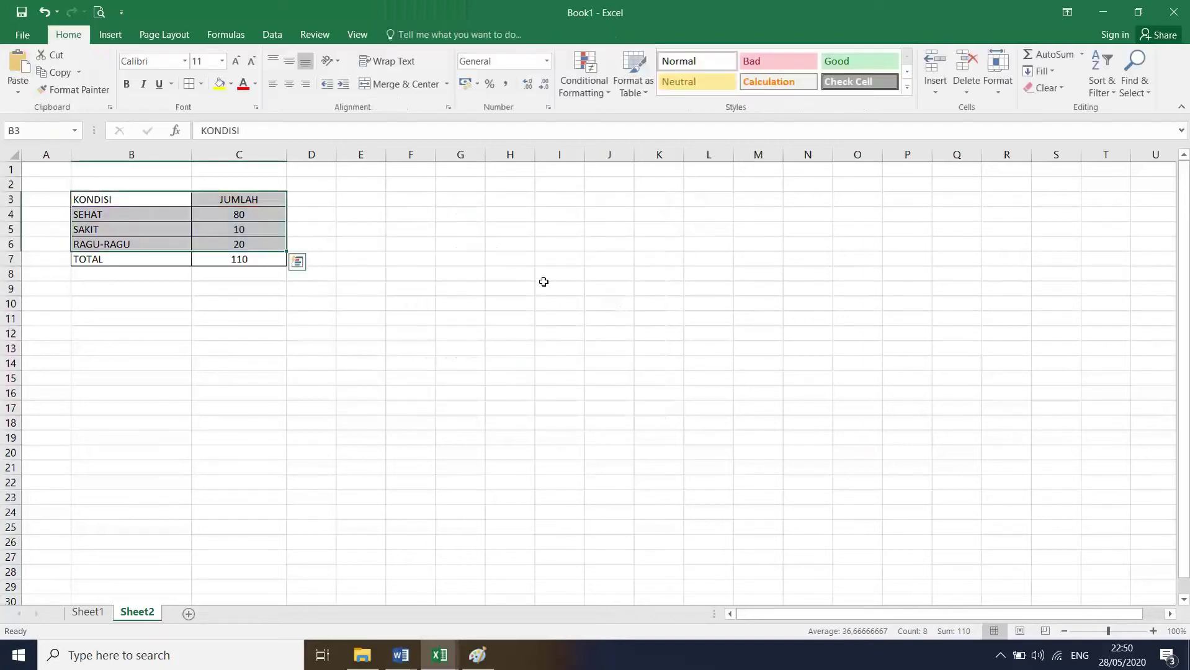
# - Insert a basic 2-D pie chart from the selected data and place it directly beside the table
pyautogui.click(121, 36)
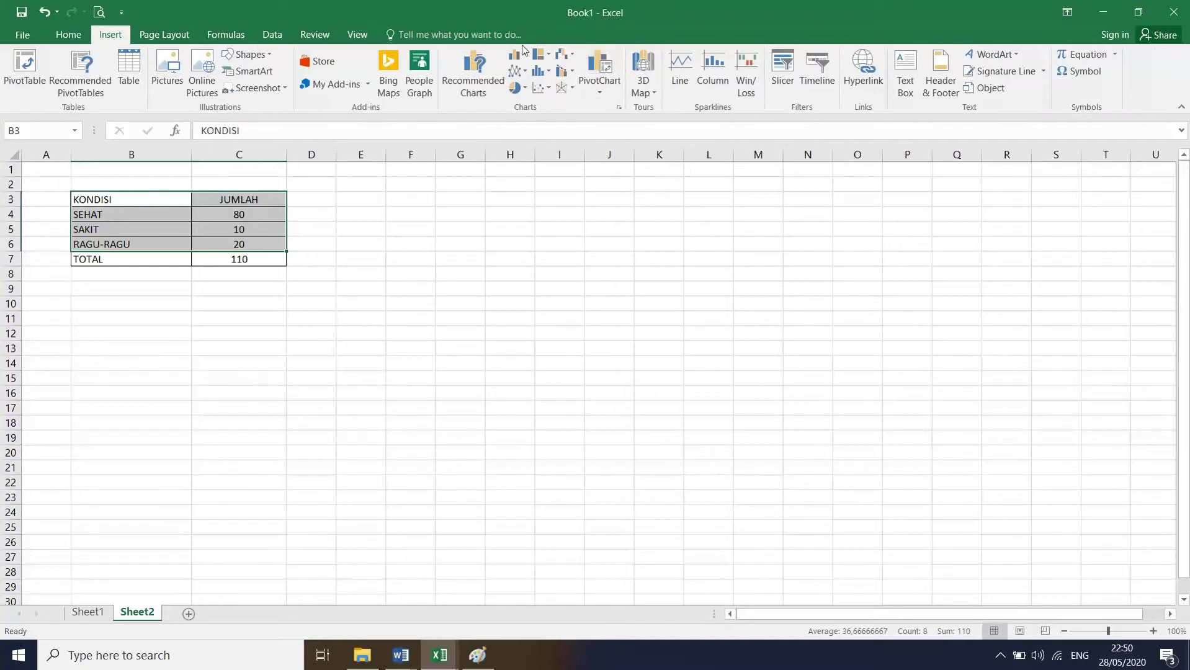
pyautogui.click(525, 90)
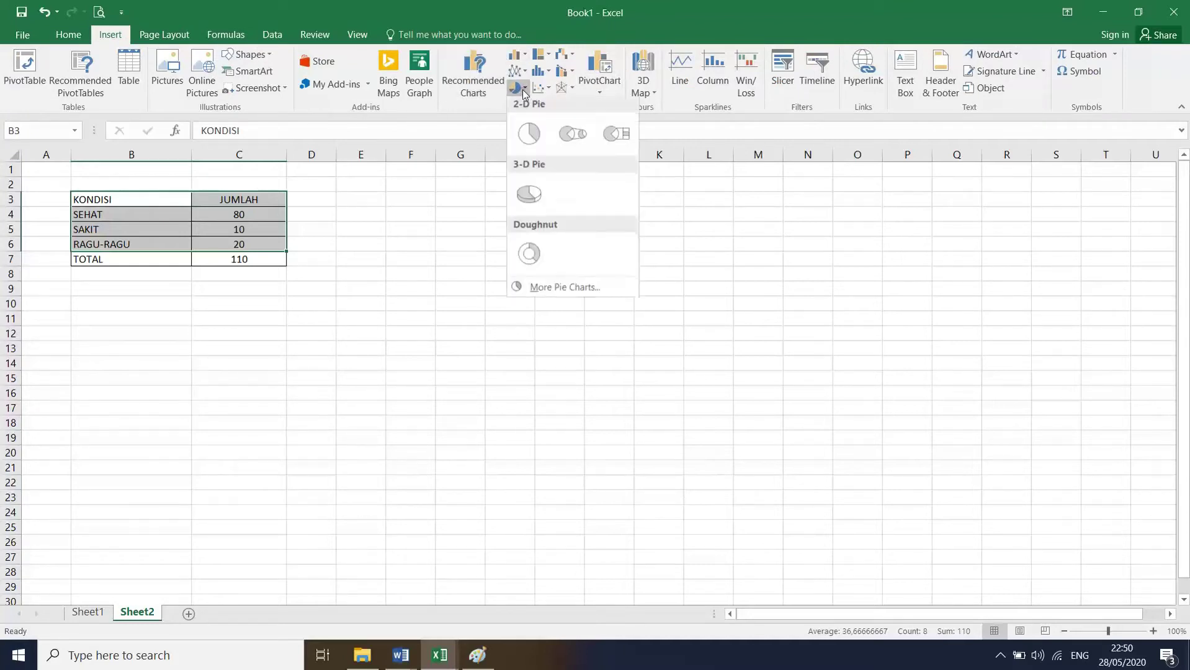
pyautogui.click(460, 231)
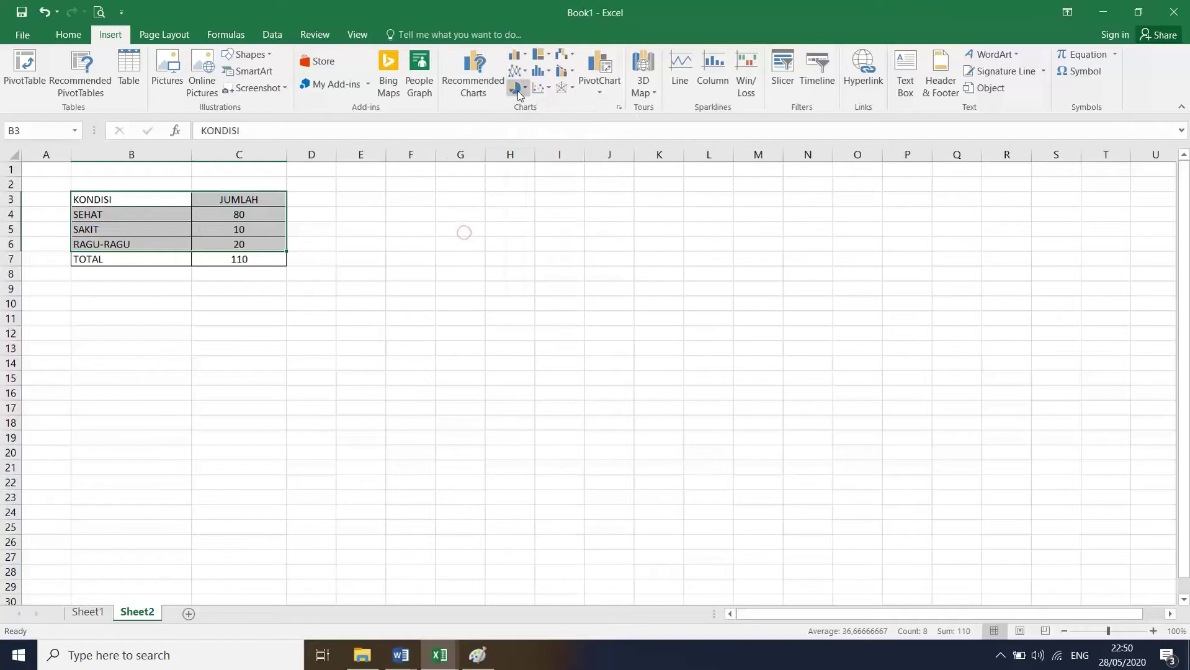
pyautogui.click(525, 90)
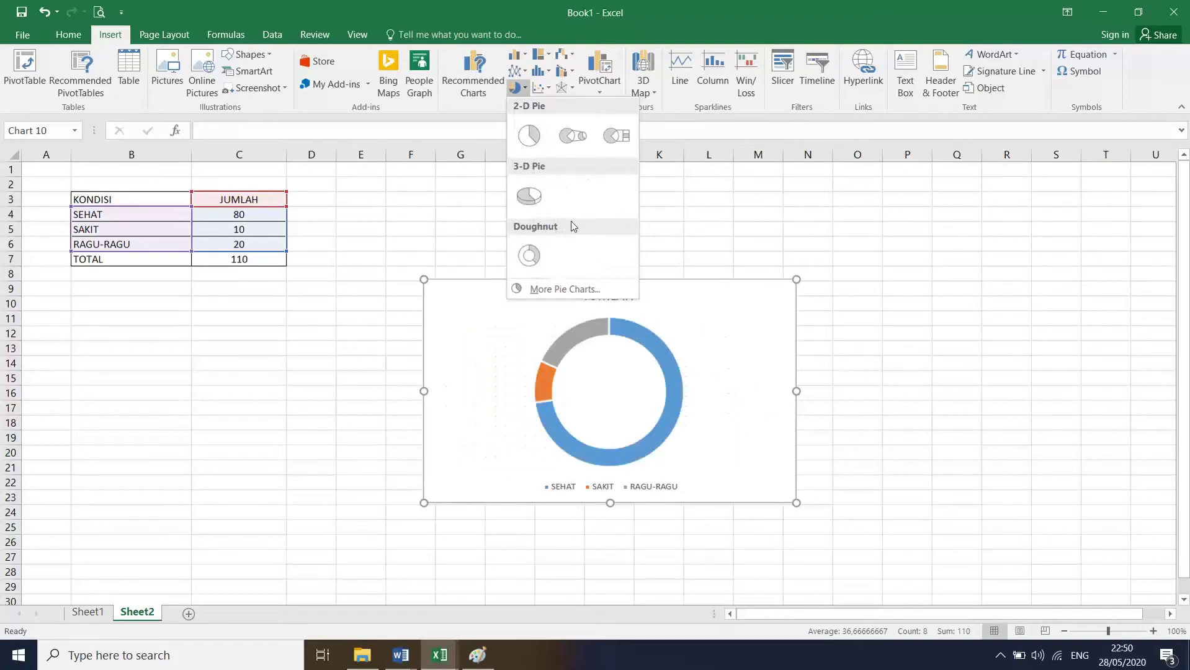
pyautogui.click(531, 136)
pyautogui.moveTo(708, 380); pyautogui.dragTo(577, 271)
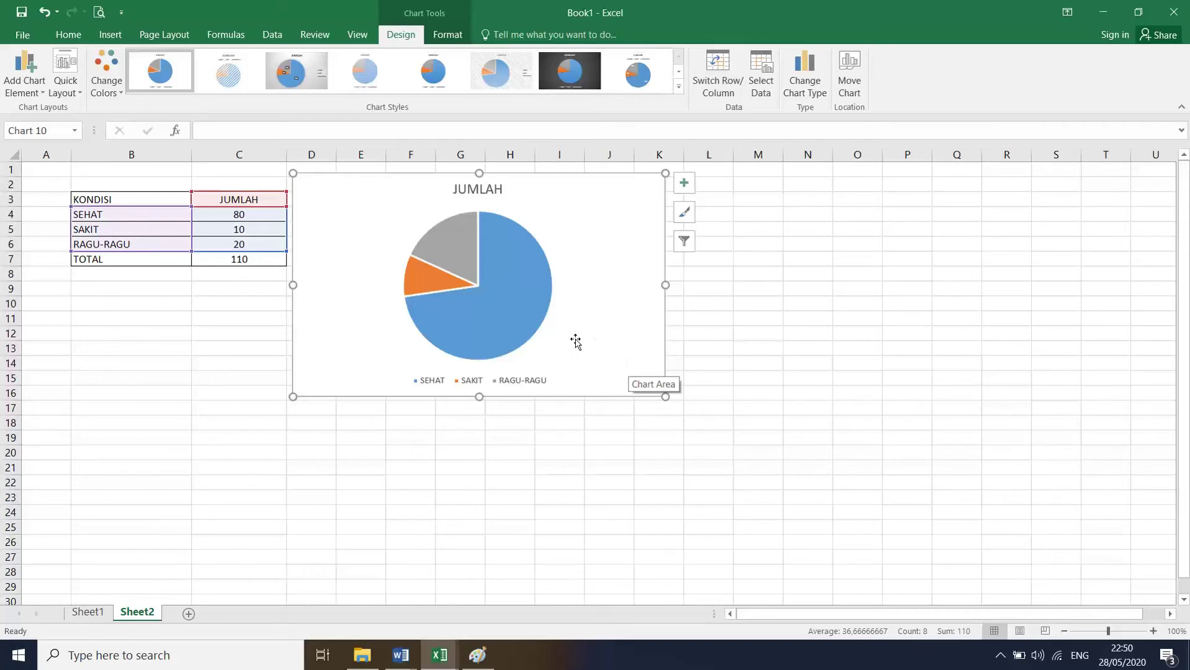
pyautogui.moveTo(603, 309); pyautogui.dragTo(603, 319)
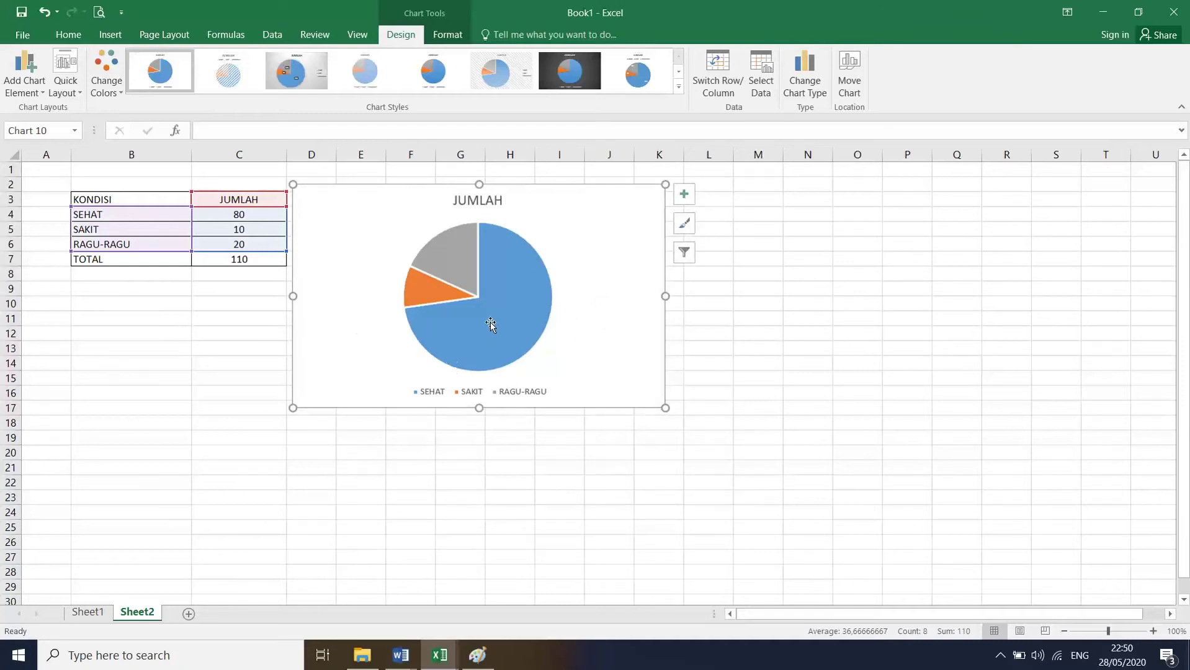
# - Apply the third chart style, with a grey gradient background and dark percentage labels, to the pie chart
pyautogui.click(431, 34)
pyautogui.click(414, 36)
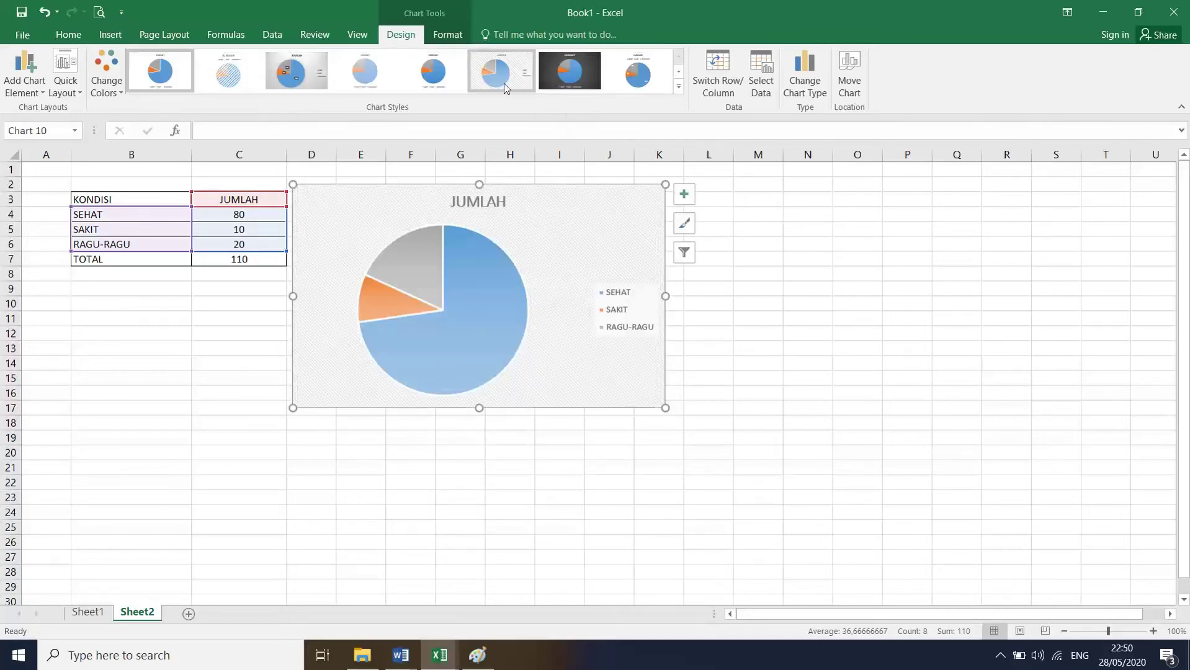
pyautogui.click(301, 77)
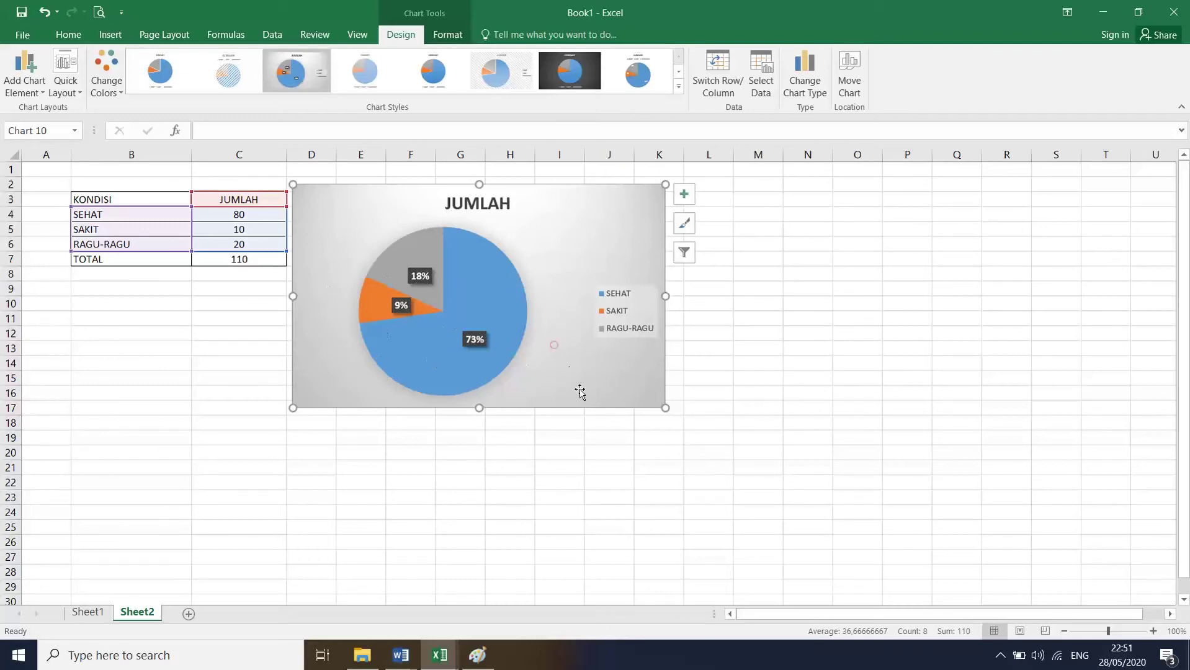
pyautogui.click(569, 465)
pyautogui.click(539, 377)
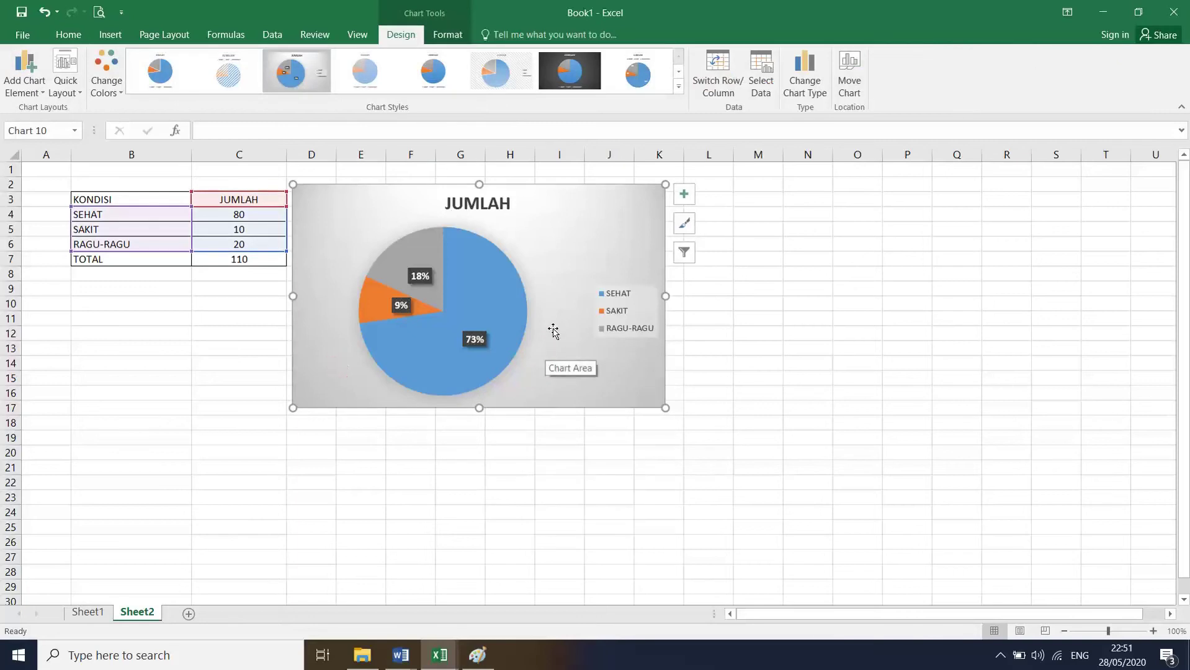
# - Change the pie chart's title to "KONDISI KESEHATAN"
pyautogui.doubleClick(481, 207)
pyautogui.click(554, 233)
pyautogui.click(510, 208)
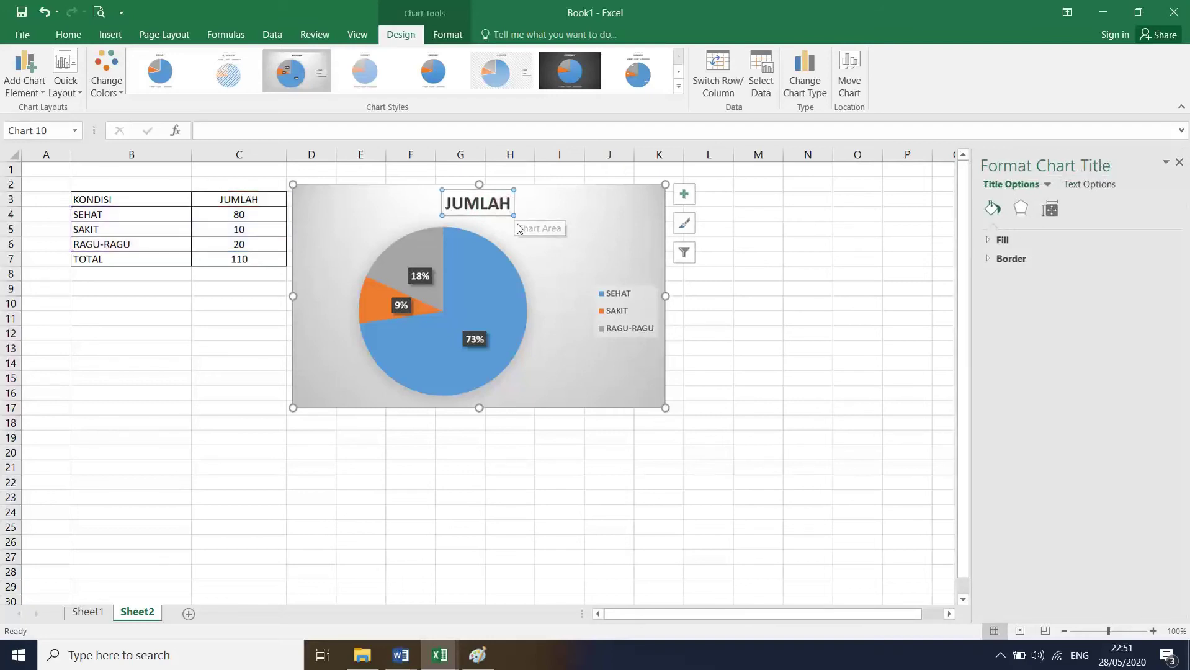
pyautogui.doubleClick(507, 205)
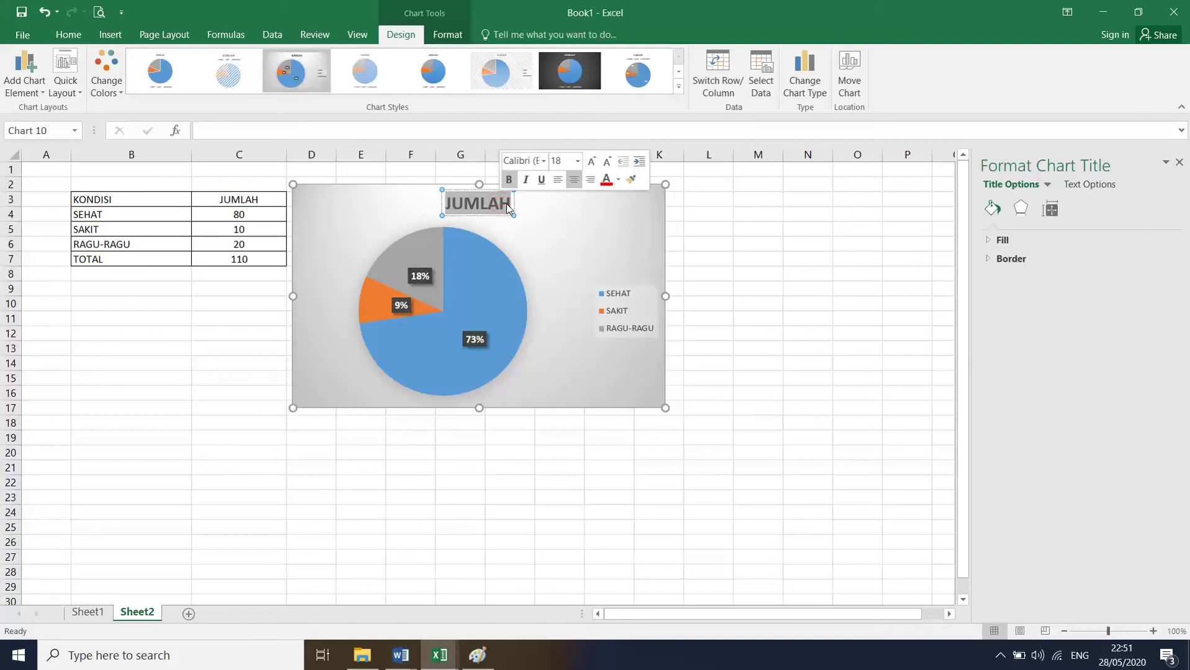
pyautogui.press('BackSpace')
pyautogui.write('KONDISI')
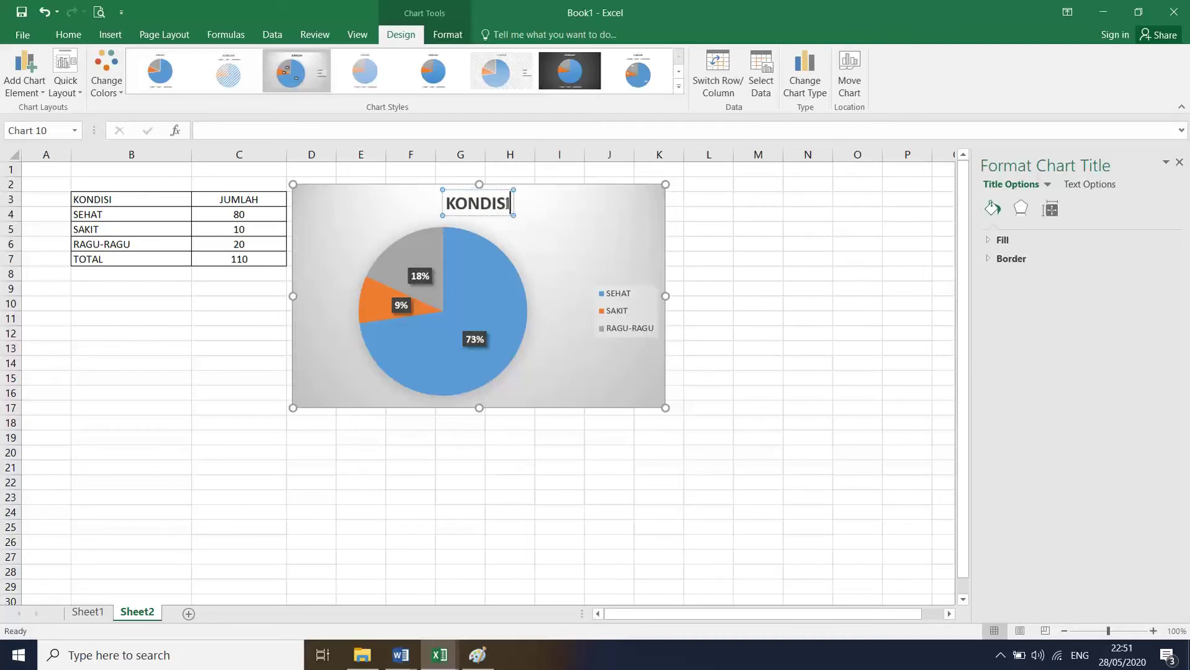
pyautogui.write(' KESEHATAN')
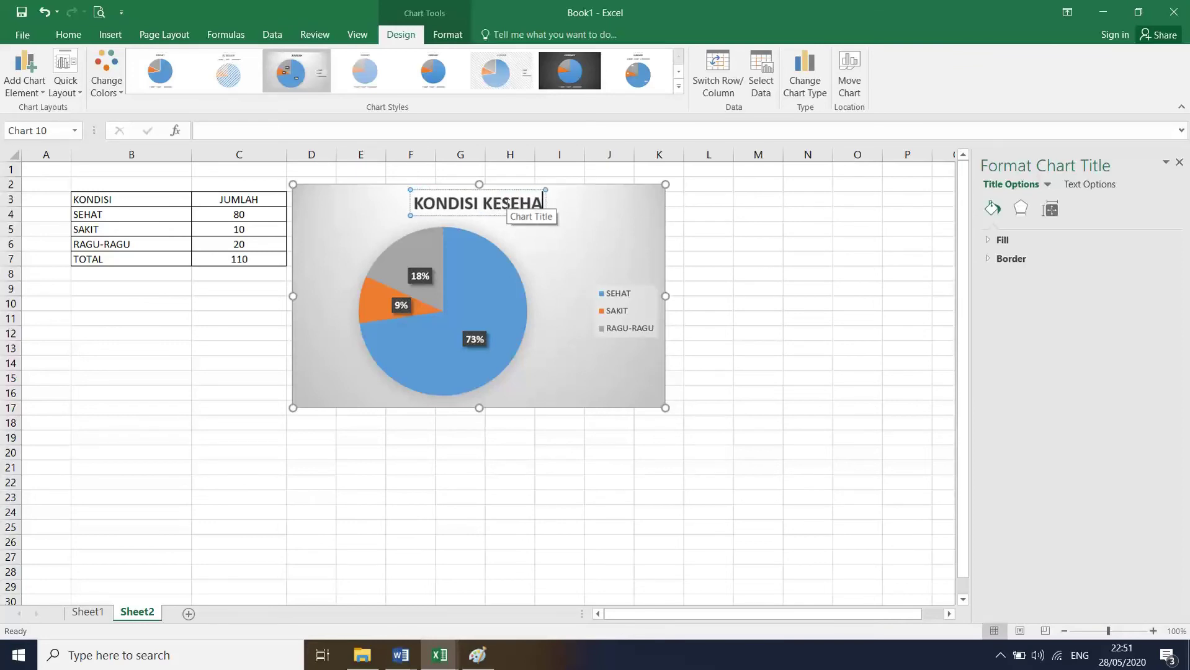
pyautogui.click(537, 247)
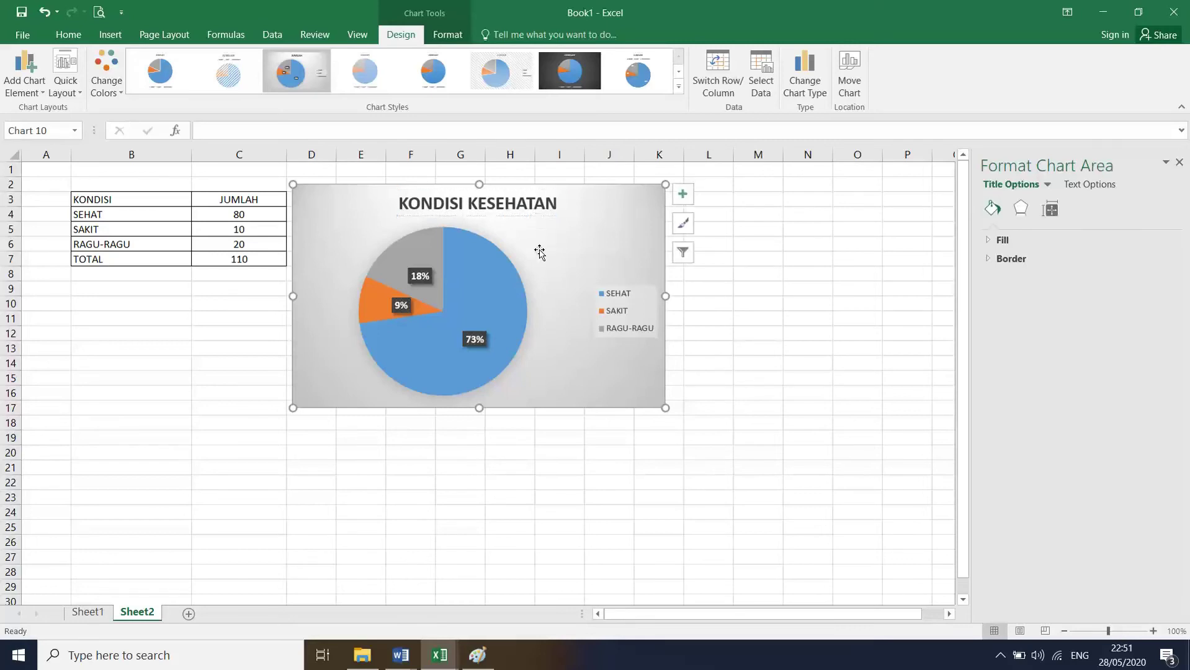
# - Enlarge the chart's legend towards the pie and recolor the chart with the monochromatic dark-blue palette
pyautogui.click(636, 320)
pyautogui.moveTo(594, 285); pyautogui.dragTo(543, 254)
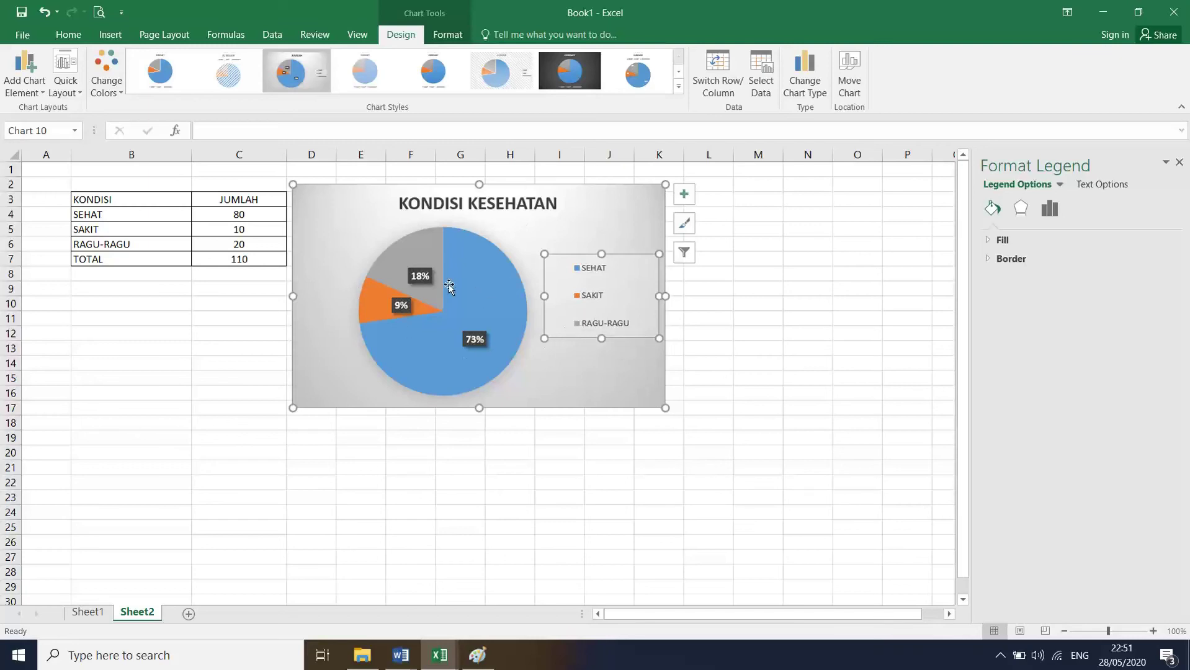
pyautogui.click(308, 222)
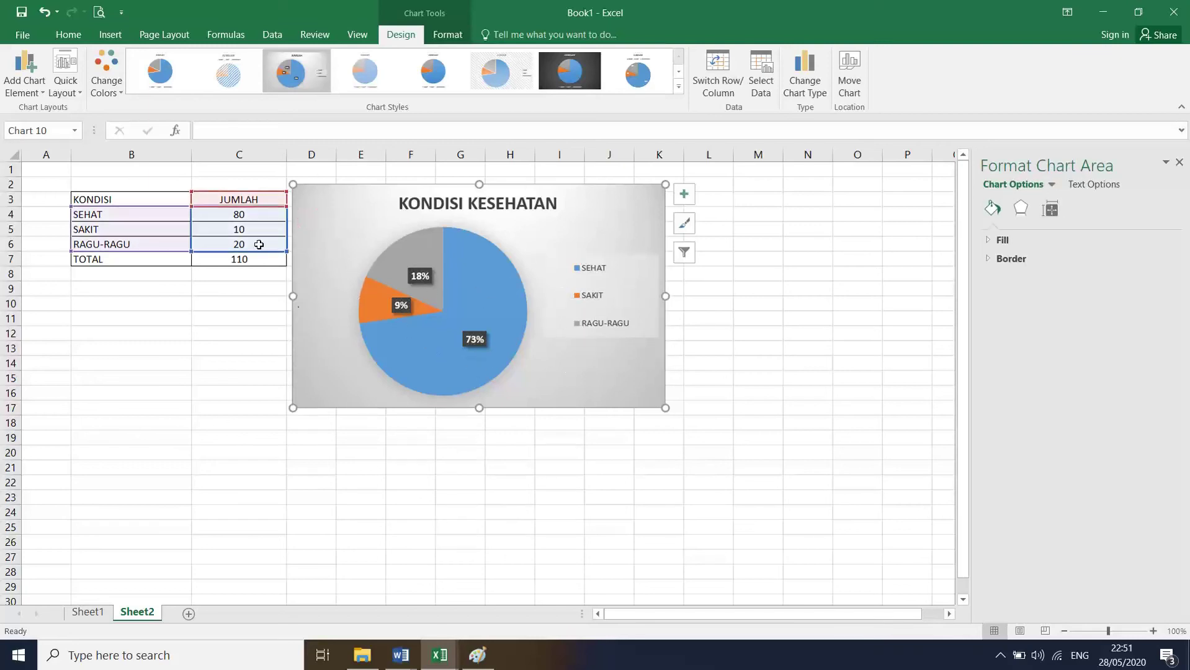
pyautogui.click(113, 89)
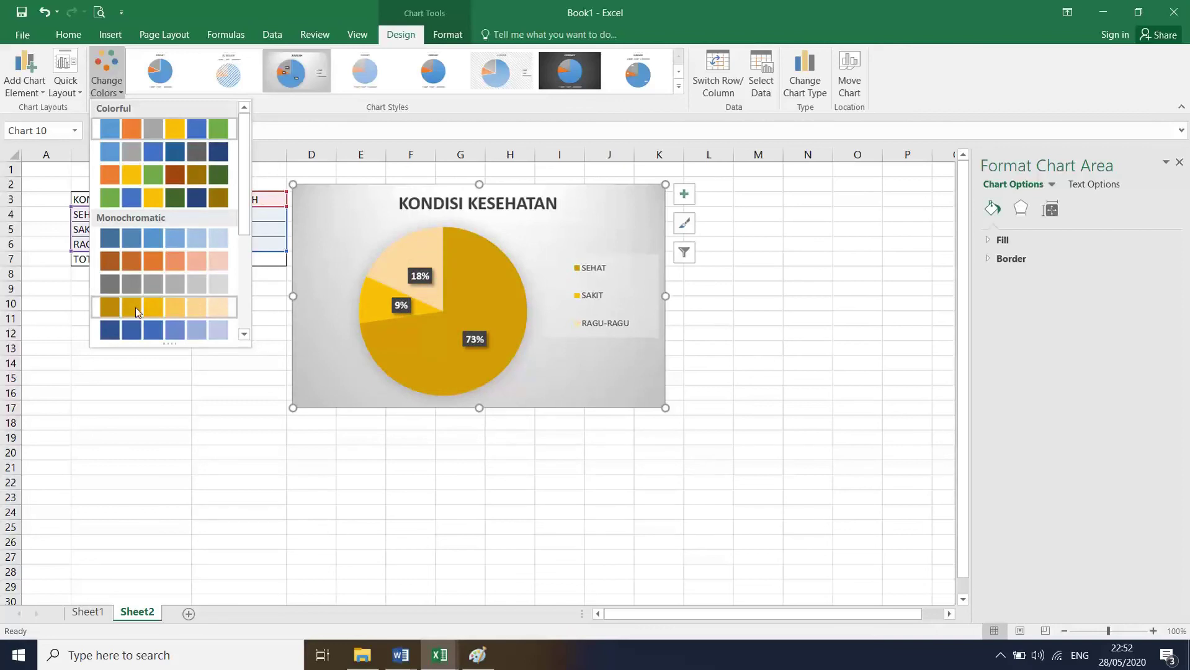
pyautogui.click(176, 329)
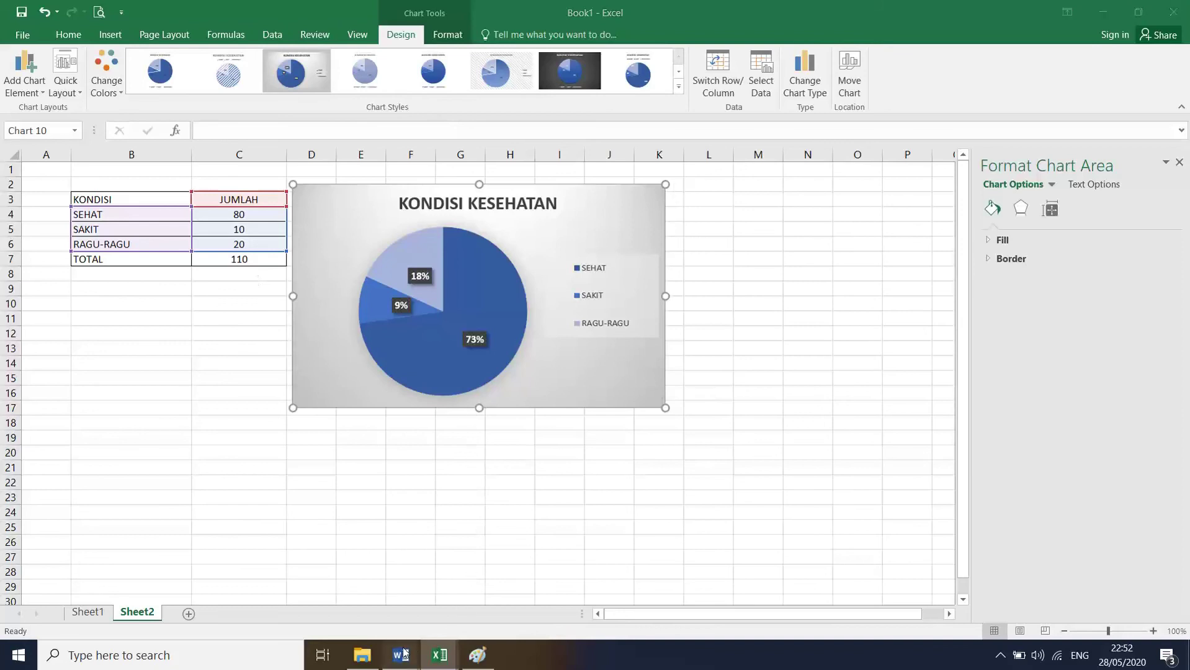
# - Switch to Document2 in Word and replace its existing chart with a copy of the workbook's KONDISI KESEHATAN chart
pyautogui.moveTo(404, 653)
pyautogui.click(487, 595)
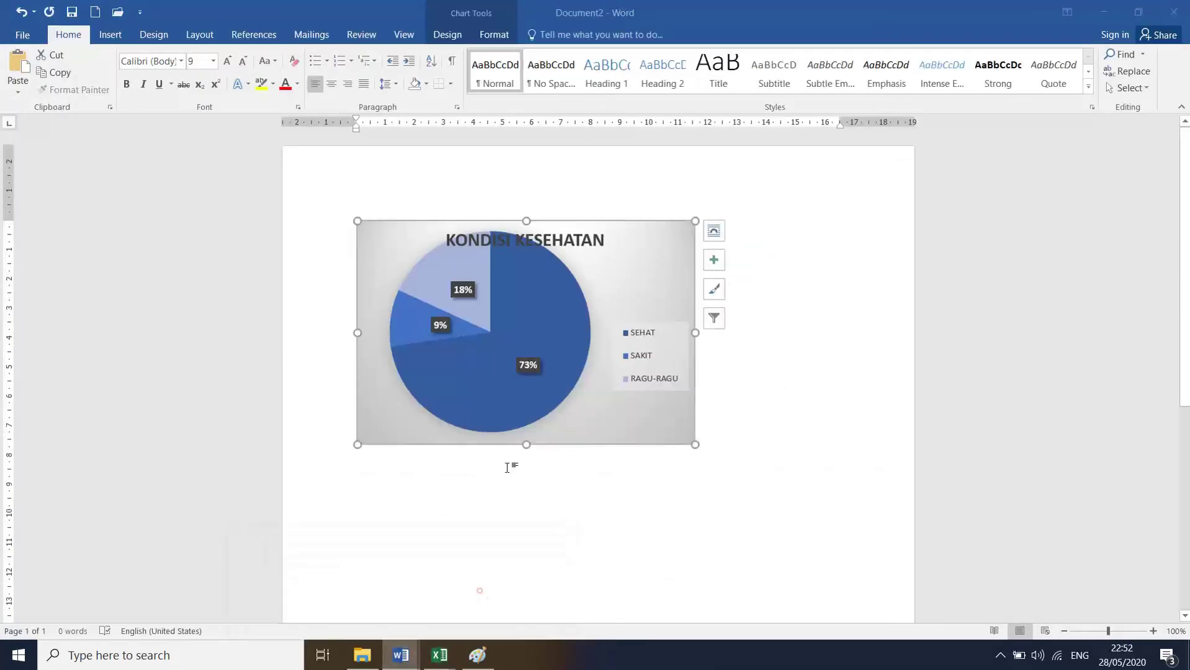
pyautogui.click(536, 408)
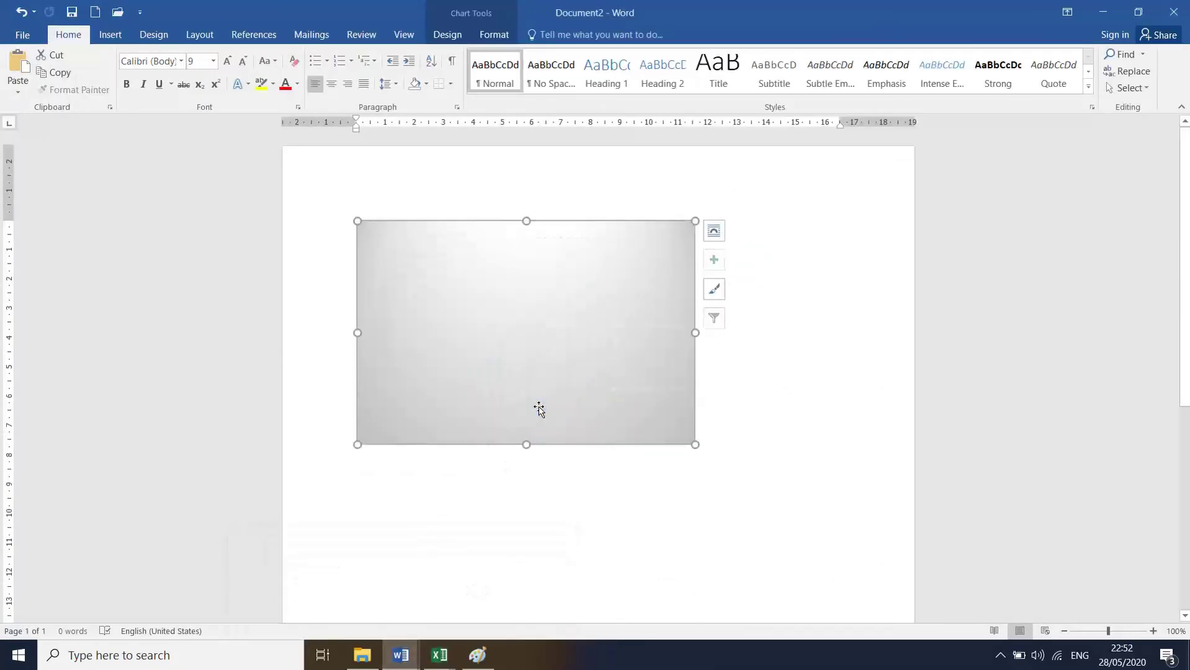
pyautogui.press('Delete')
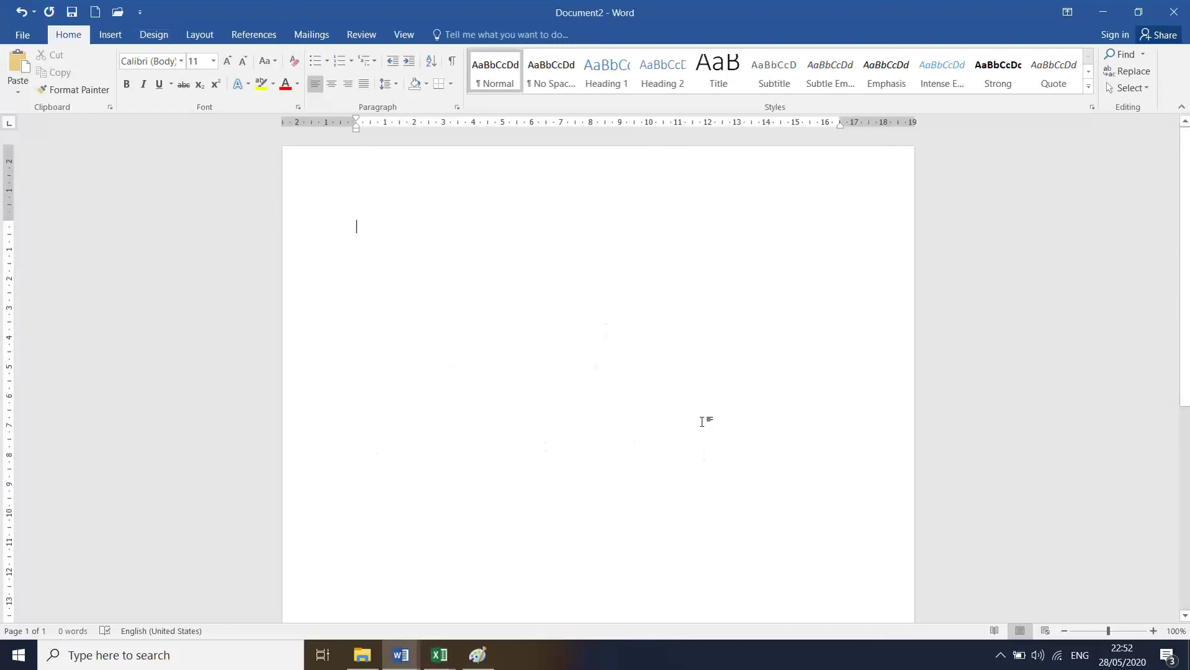
pyautogui.hotkey('ctrl', 'v')
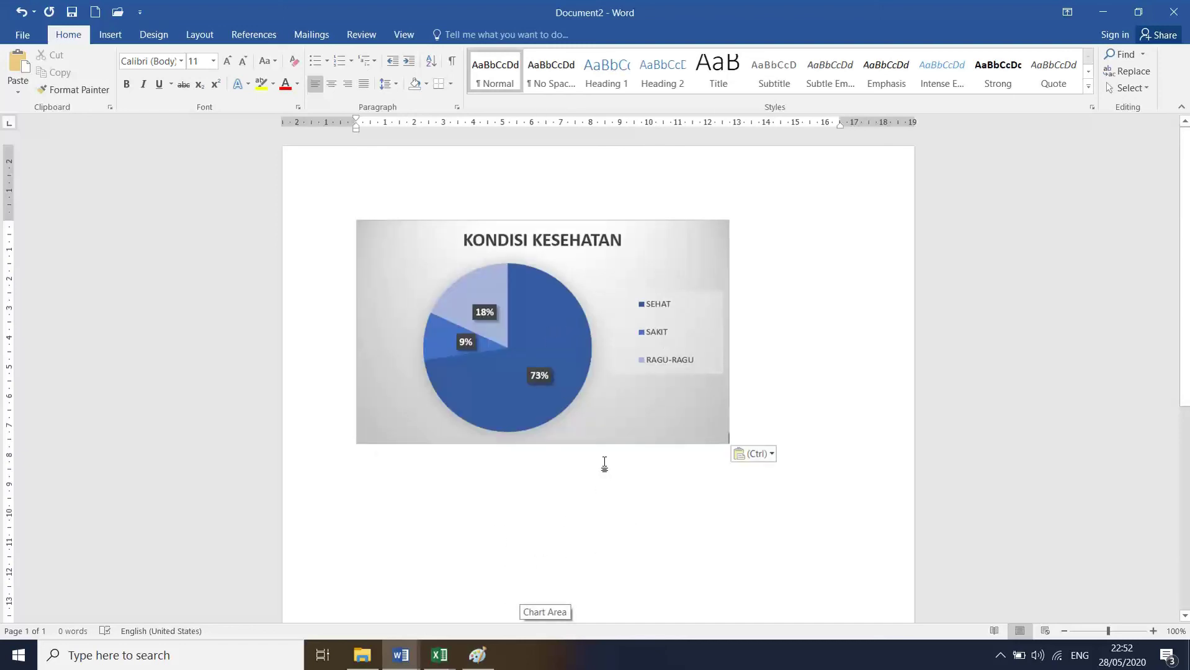
pyautogui.click(680, 441)
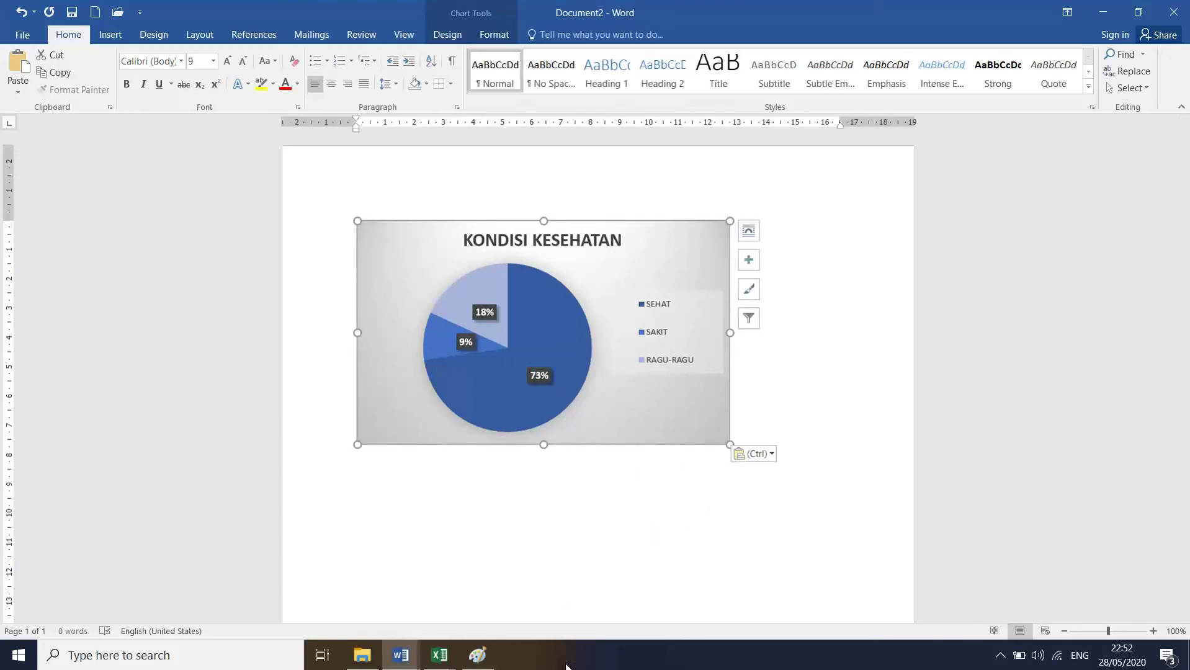
# - Switch back to the Book1 workbook in Excel and select the KONDISI KESEHATAN chart
pyautogui.click(439, 656)
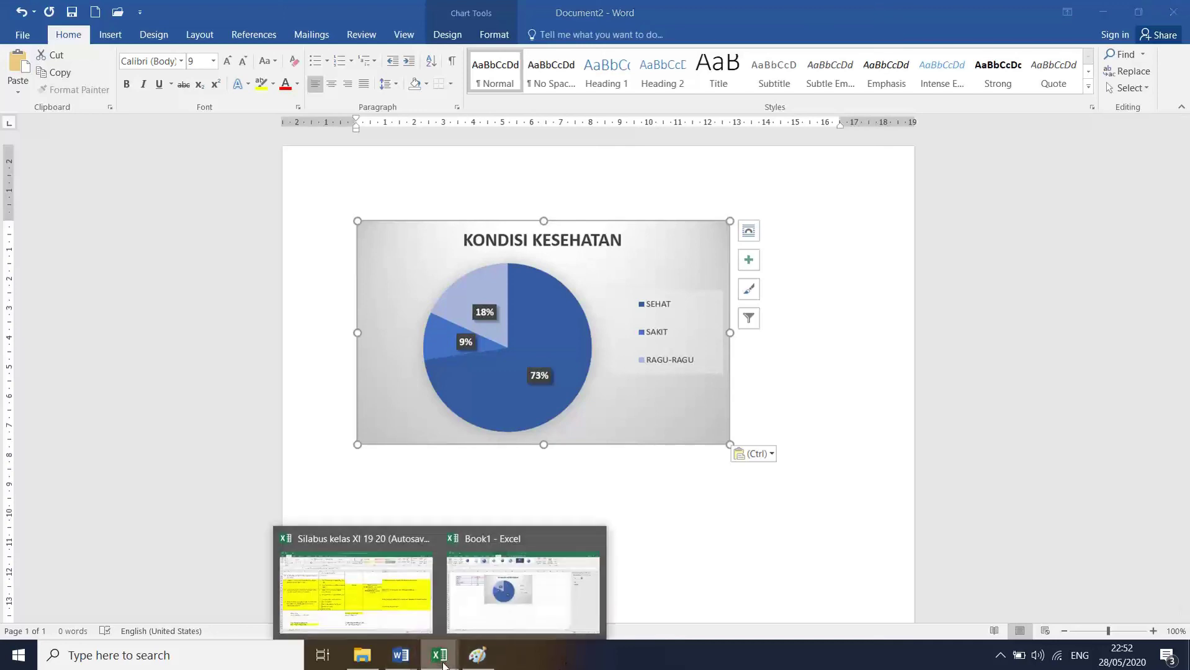
pyautogui.click(512, 592)
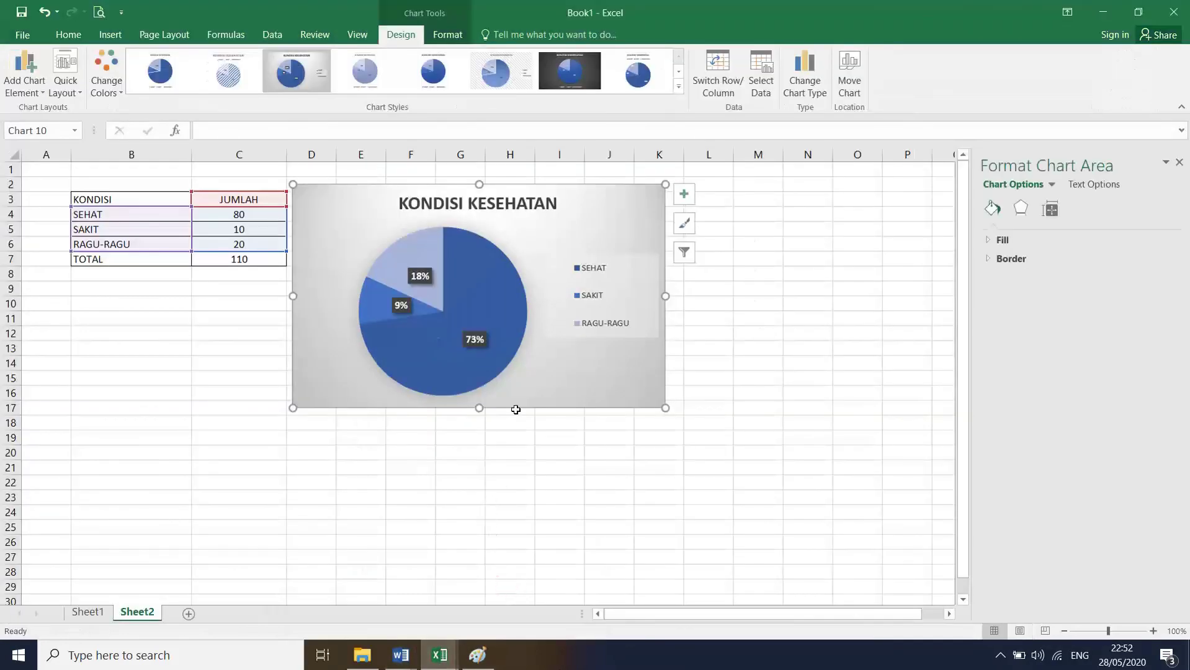
pyautogui.click(491, 518)
pyautogui.click(370, 400)
pyautogui.click(300, 472)
pyautogui.click(197, 331)
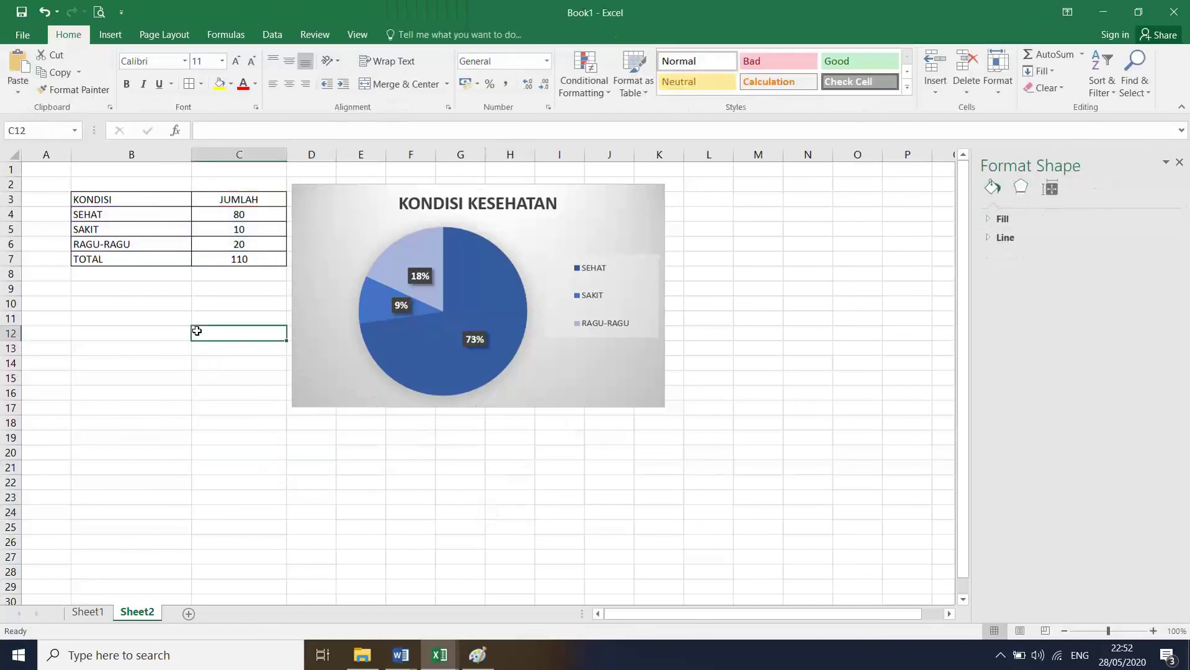
pyautogui.click(305, 274)
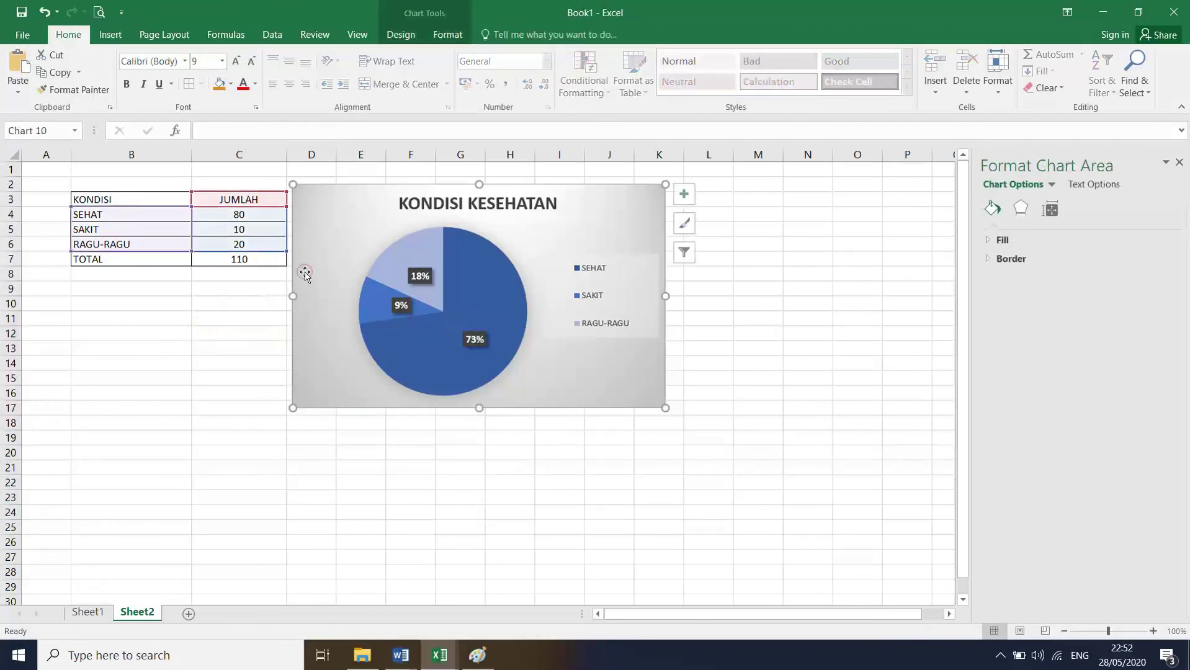